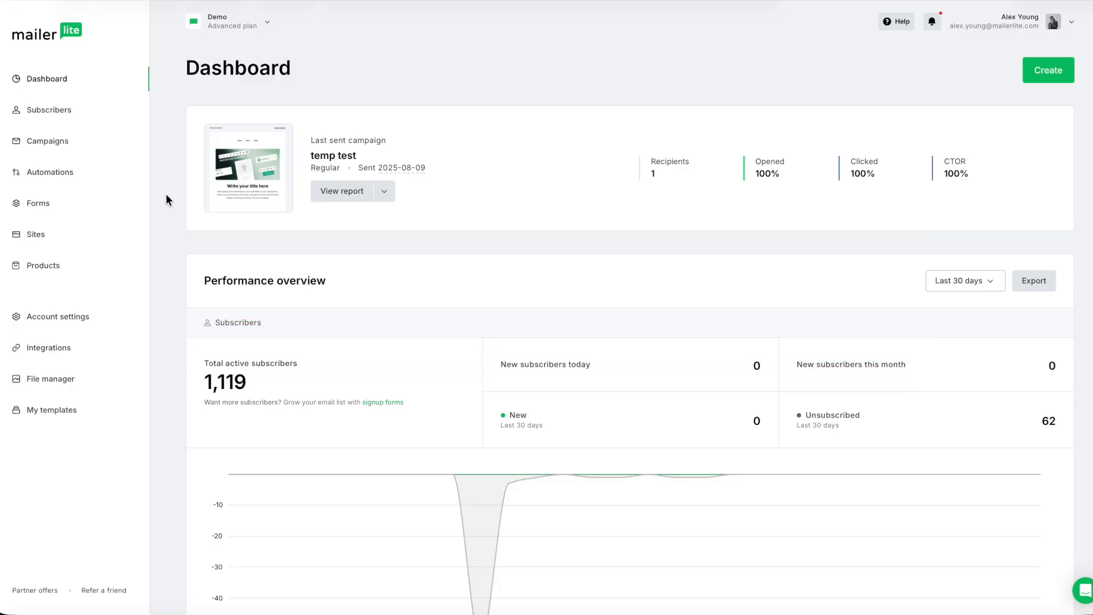
Create a new automation from scratch named "Demo multiple trigger automation" and start building it.
{"action": "left_click", "coordinate": [51, 171]}
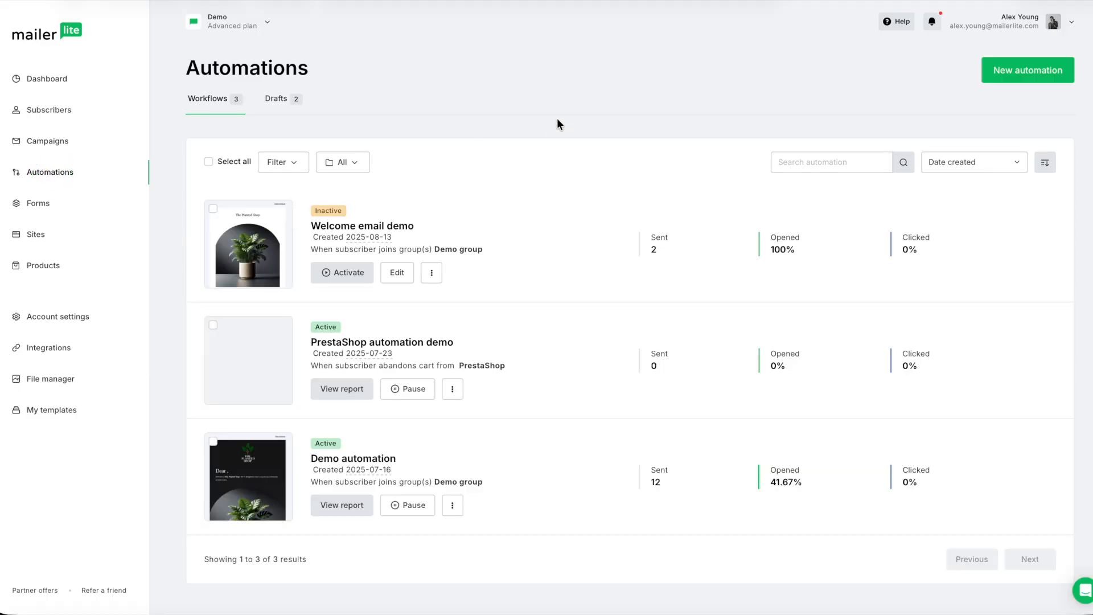
{"action": "left_click", "coordinate": [1012, 70]}
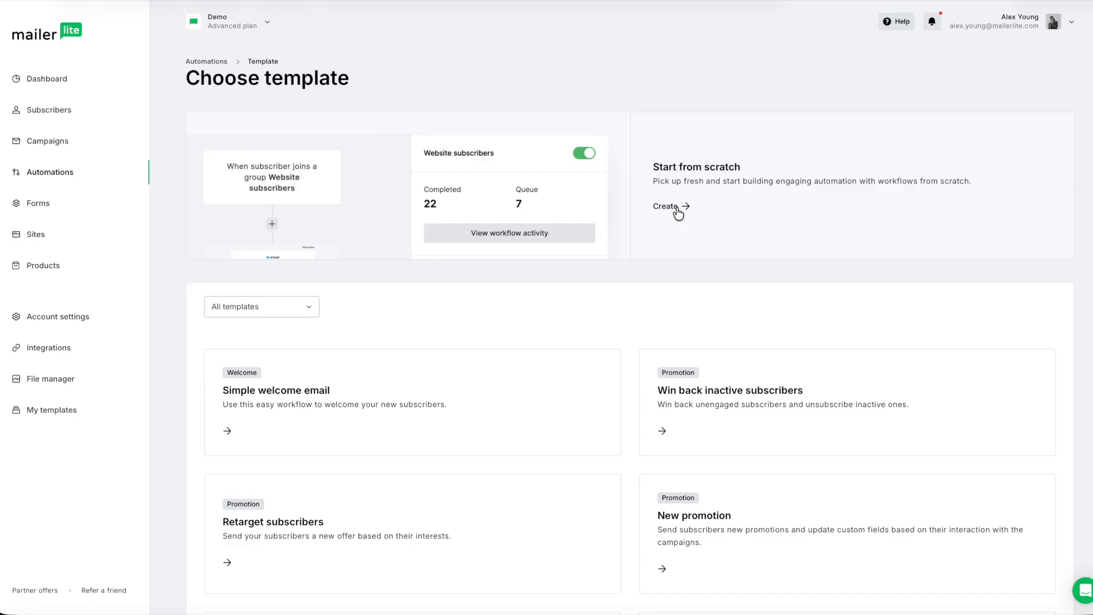
{"action": "left_click", "coordinate": [677, 211]}
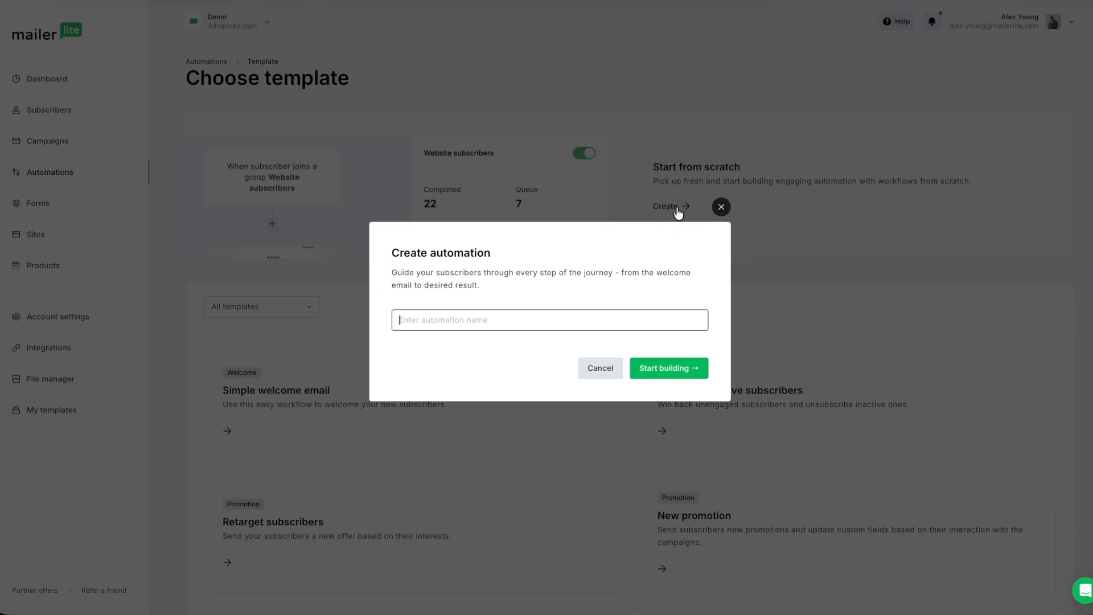
{"action": "type", "text": "Demo"}
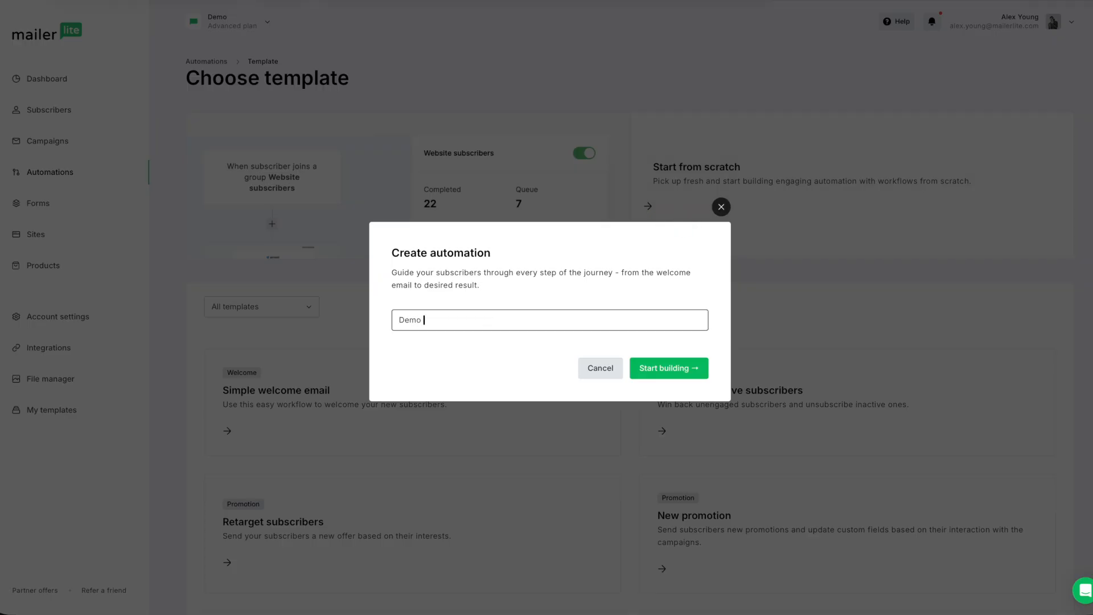
{"action": "type", "text": " multiple trigger automatoin"}
{"action": "key", "text": "BackSpace"}
{"action": "key", "text": "BackSpace"}
{"action": "key", "text": "BackSpace"}
{"action": "type", "text": "ion"}
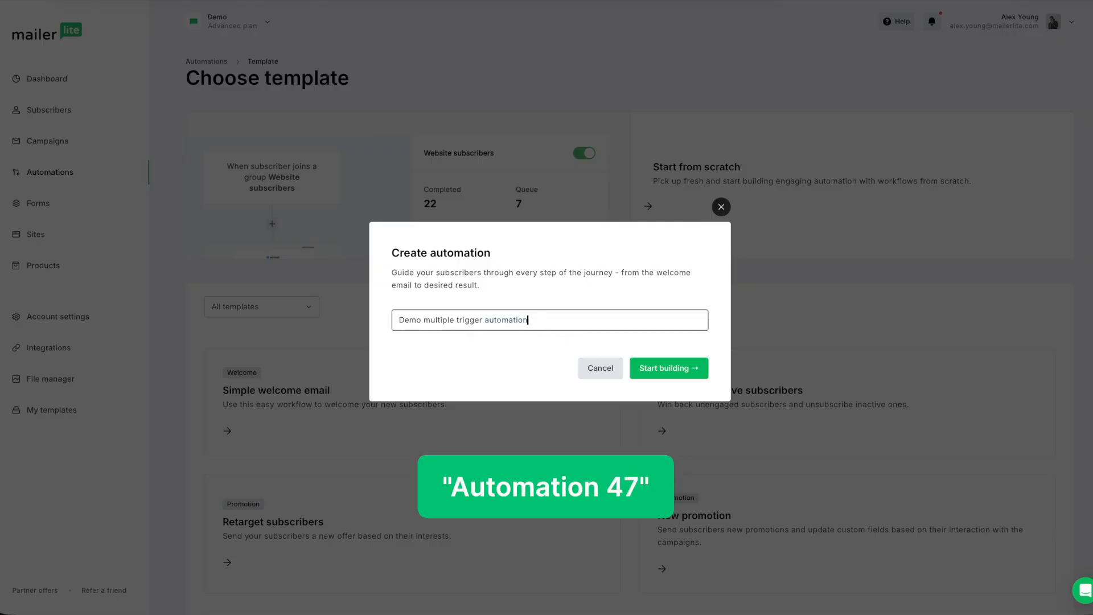
{"action": "left_click", "coordinate": [687, 367]}
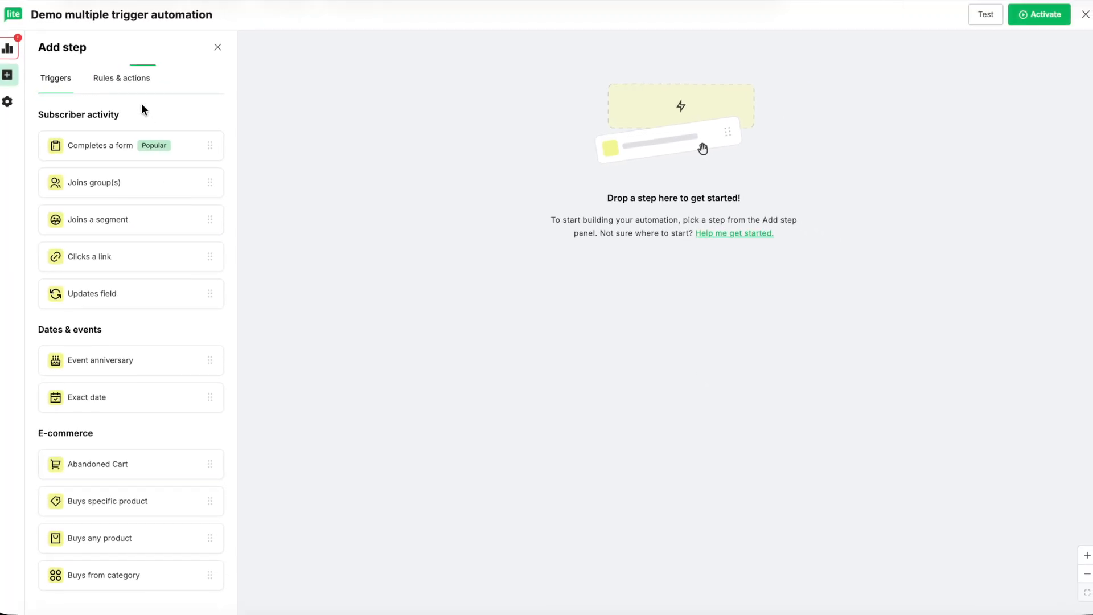
Add a Joins group(s) trigger as the first workflow step, set it to Demo group and save it.
{"action": "left_click", "coordinate": [120, 83]}
{"action": "left_click_drag", "start_coordinate": [117, 288], "coordinate": [586, 262]}
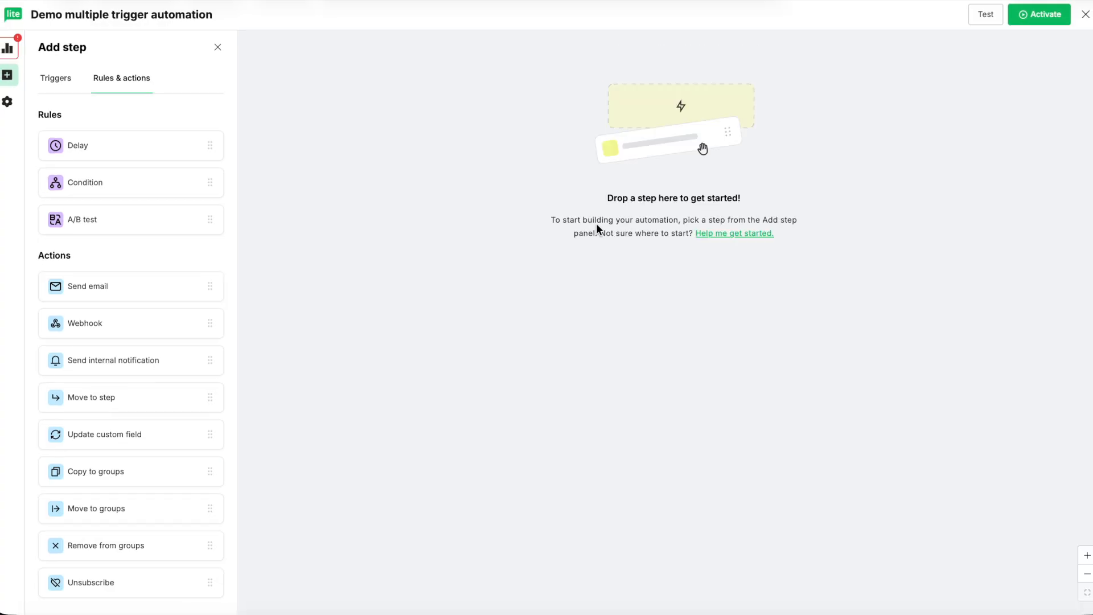
{"action": "left_click", "coordinate": [56, 77]}
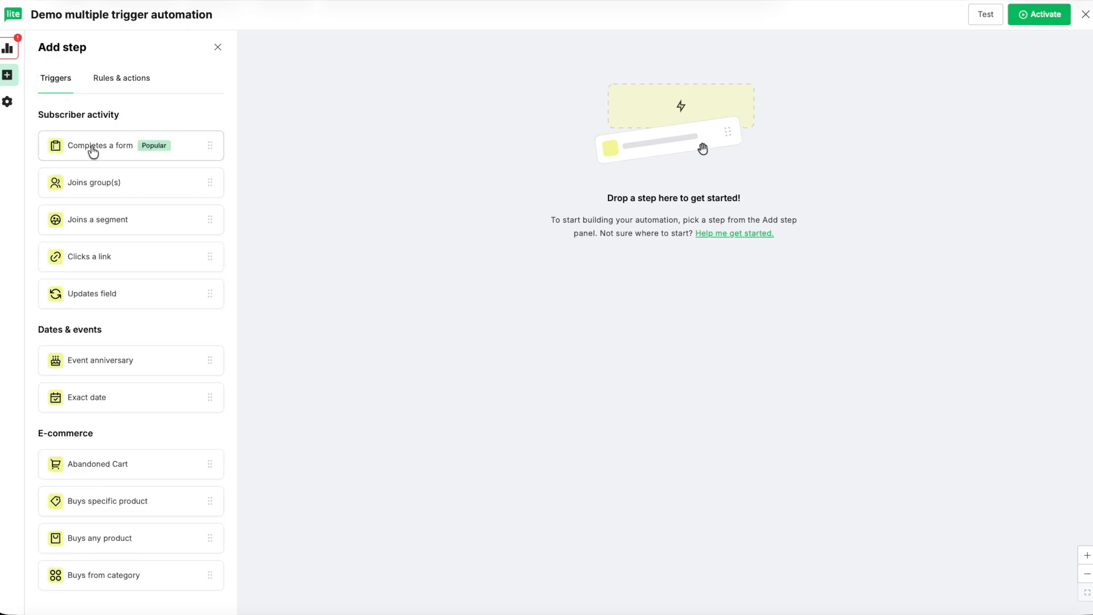
{"action": "left_click_drag", "start_coordinate": [119, 194], "coordinate": [683, 69]}
{"action": "left_click", "coordinate": [942, 100]}
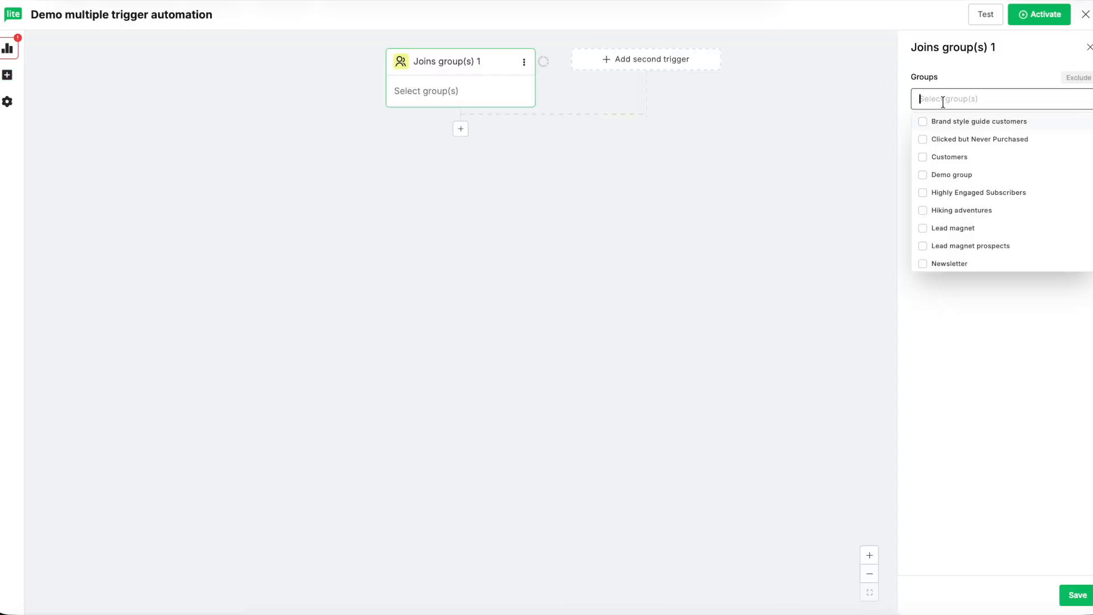
{"action": "left_click", "coordinate": [923, 176]}
{"action": "left_click", "coordinate": [1067, 594]}
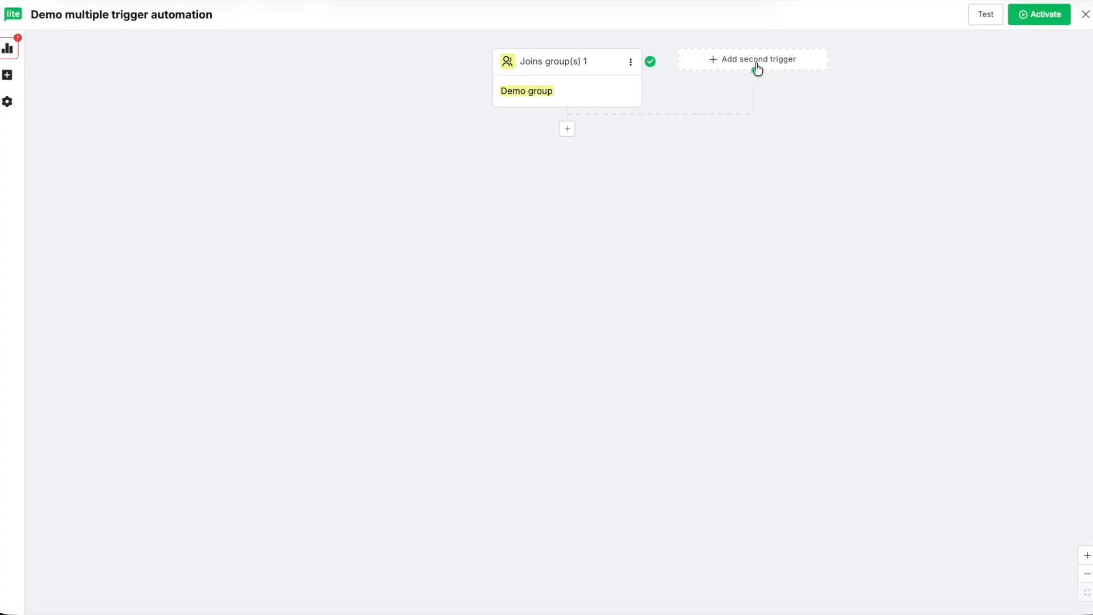
Add a Completes a form trigger as the second trigger, using the form "Form set up", and save it.
{"action": "left_click", "coordinate": [759, 69]}
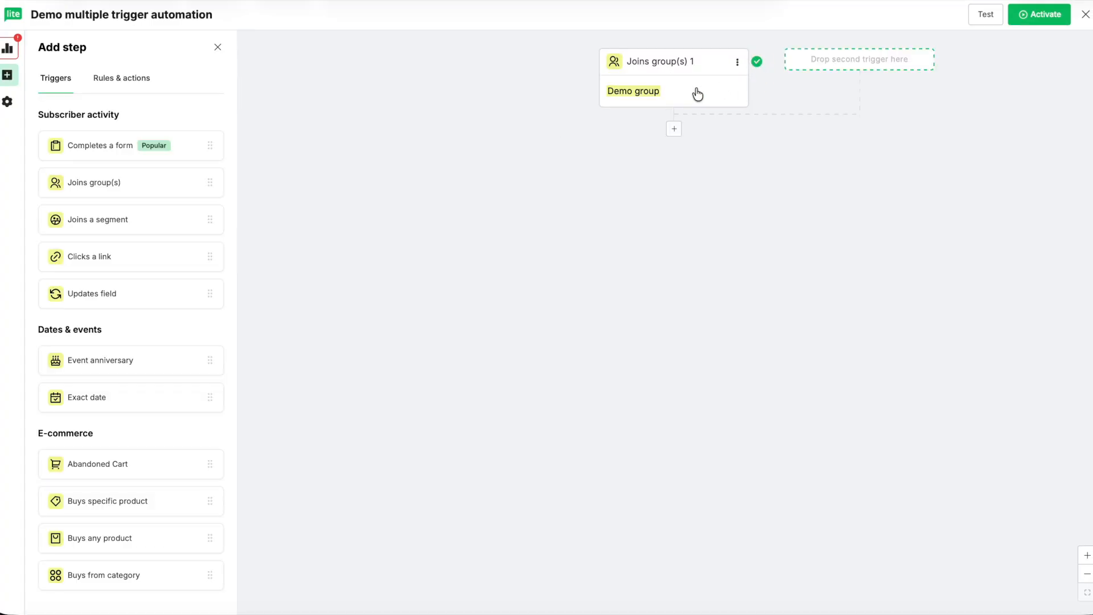
{"action": "left_click_drag", "start_coordinate": [129, 144], "coordinate": [859, 71]}
{"action": "left_click", "coordinate": [967, 99]}
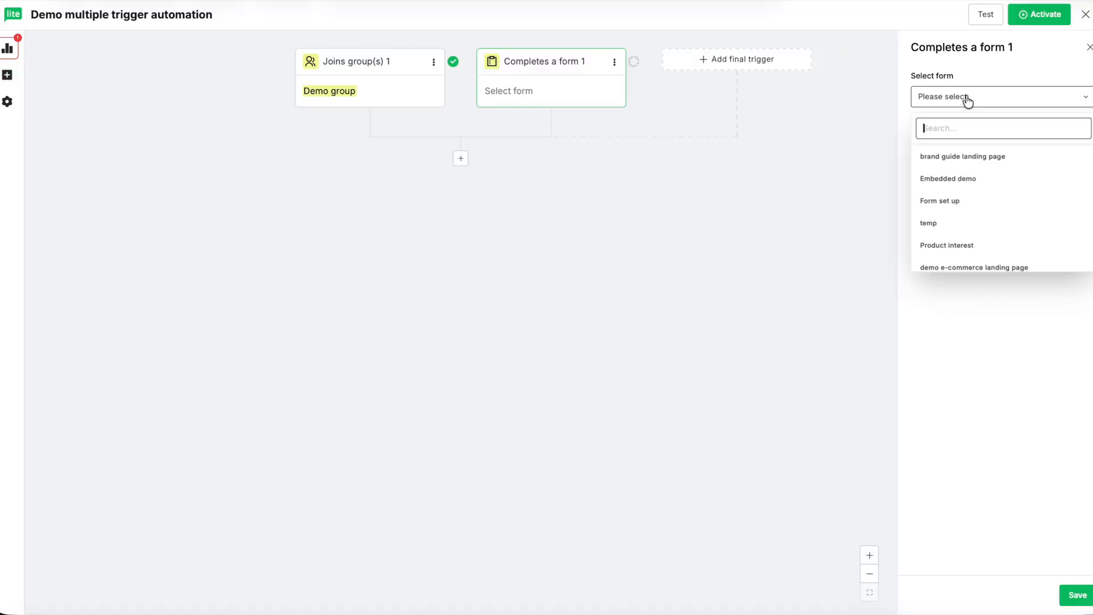
{"action": "left_click", "coordinate": [965, 200]}
{"action": "left_click", "coordinate": [1075, 595]}
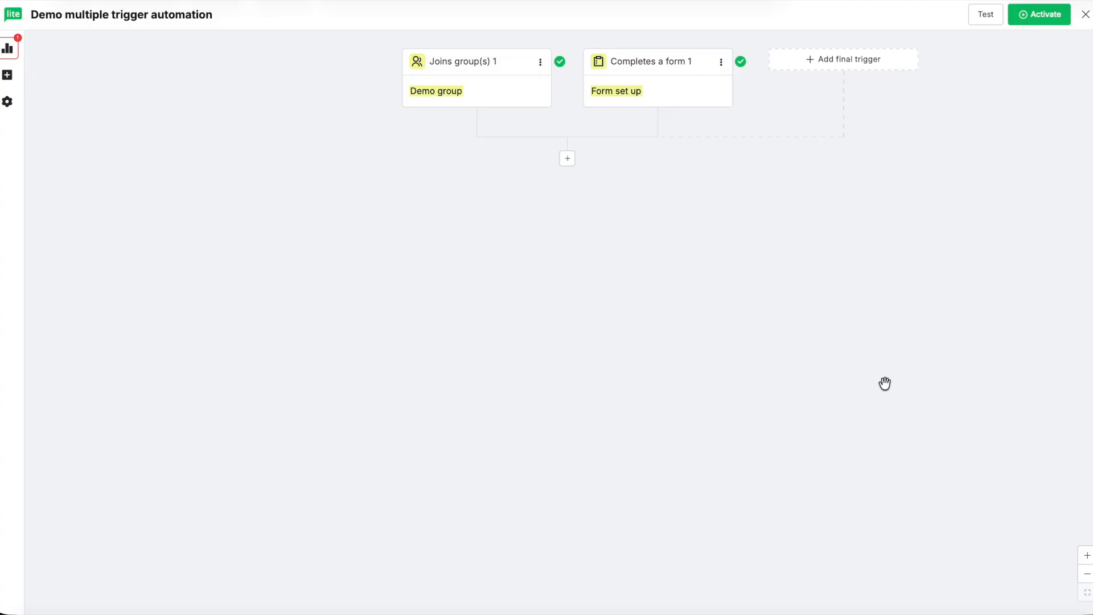
{"action": "left_click", "coordinate": [843, 64]}
{"action": "left_click_drag", "start_coordinate": [159, 265], "coordinate": [957, 66]}
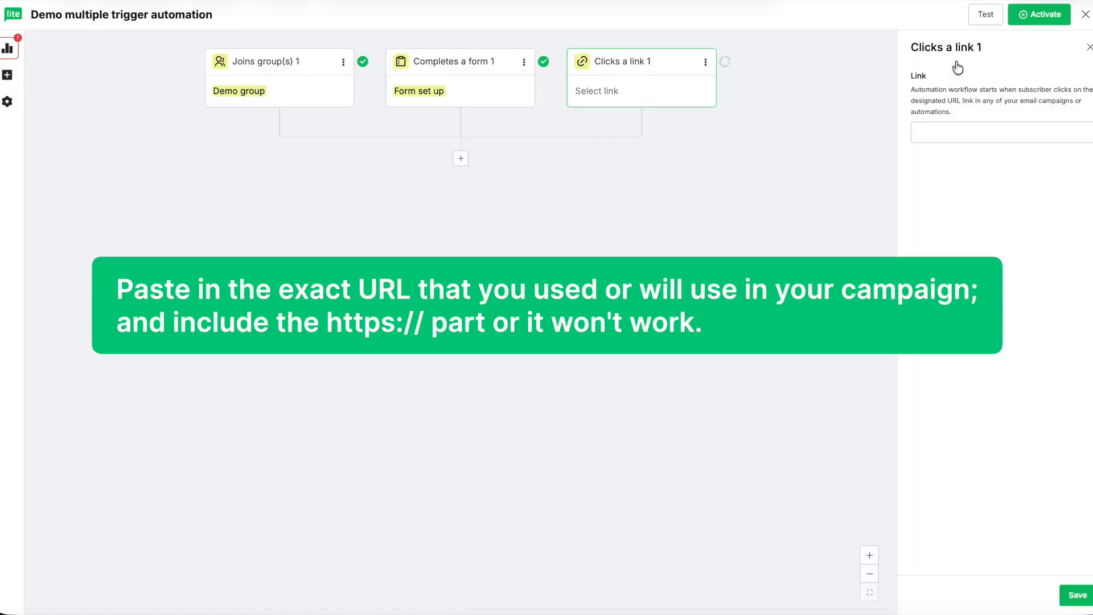
{"action": "left_click", "coordinate": [956, 131]}
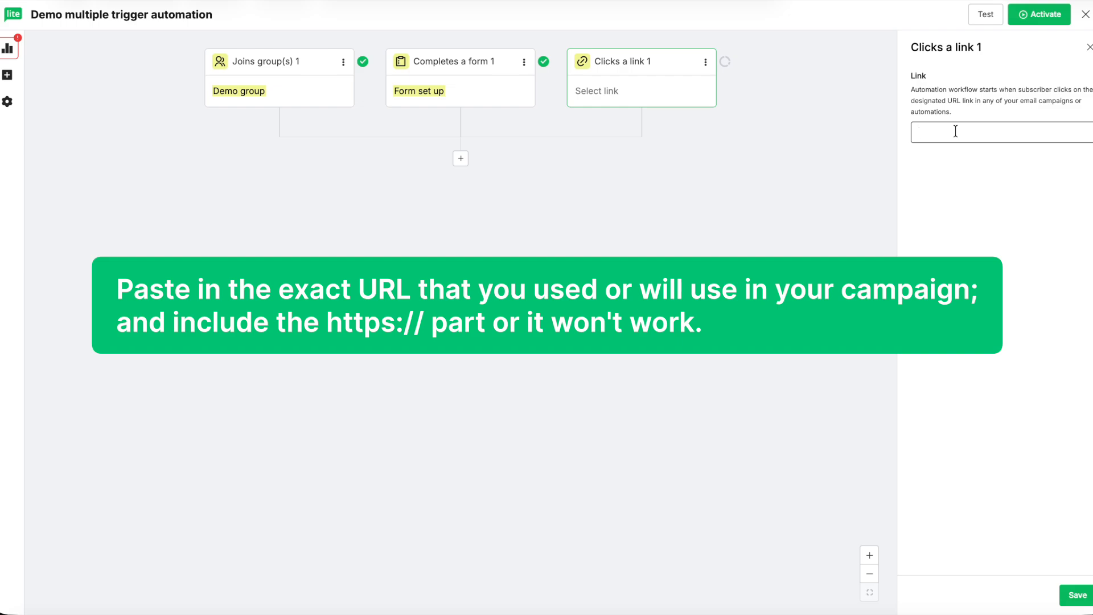
{"action": "type", "text": "https://mailerlite.com"}
{"action": "left_click", "coordinate": [1072, 597]}
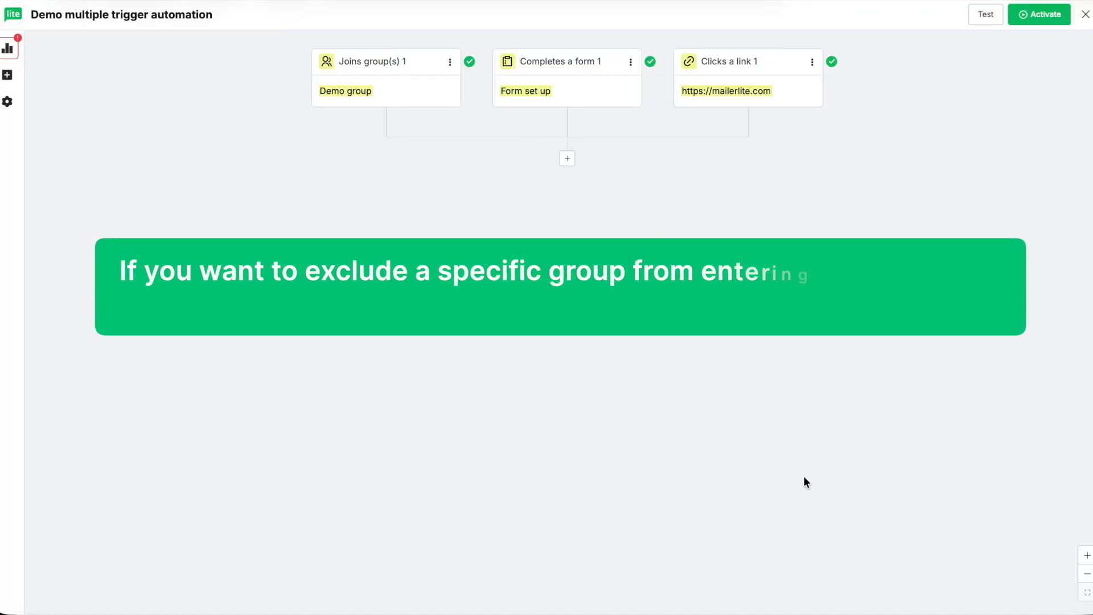
Examine the group exclusion options of the Joins group(s) trigger without excluding any group.
{"action": "left_click", "coordinate": [450, 62]}
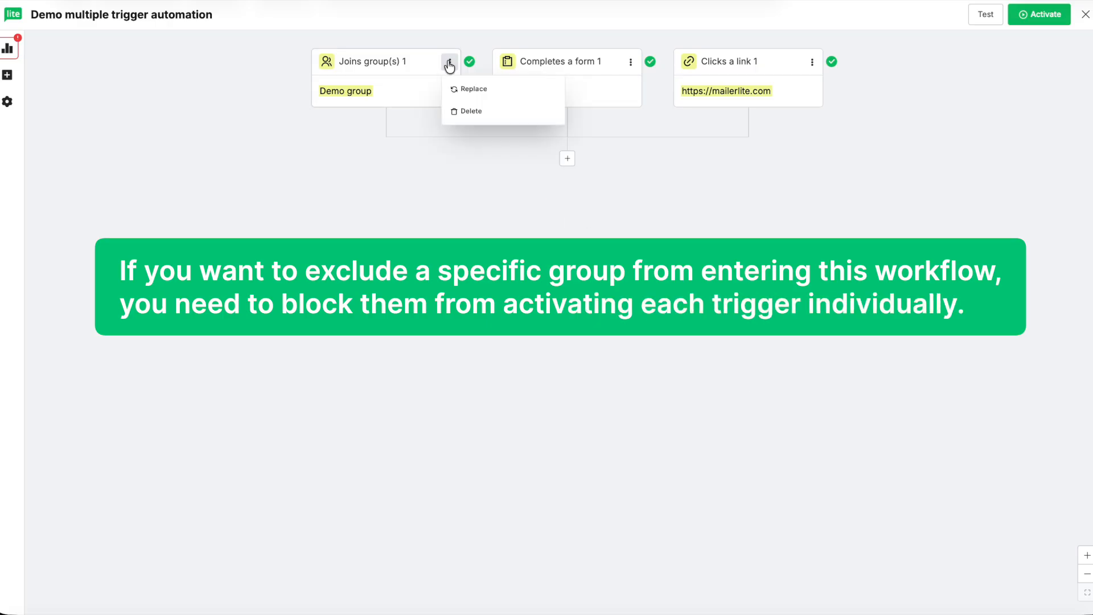
{"action": "left_click", "coordinate": [384, 104]}
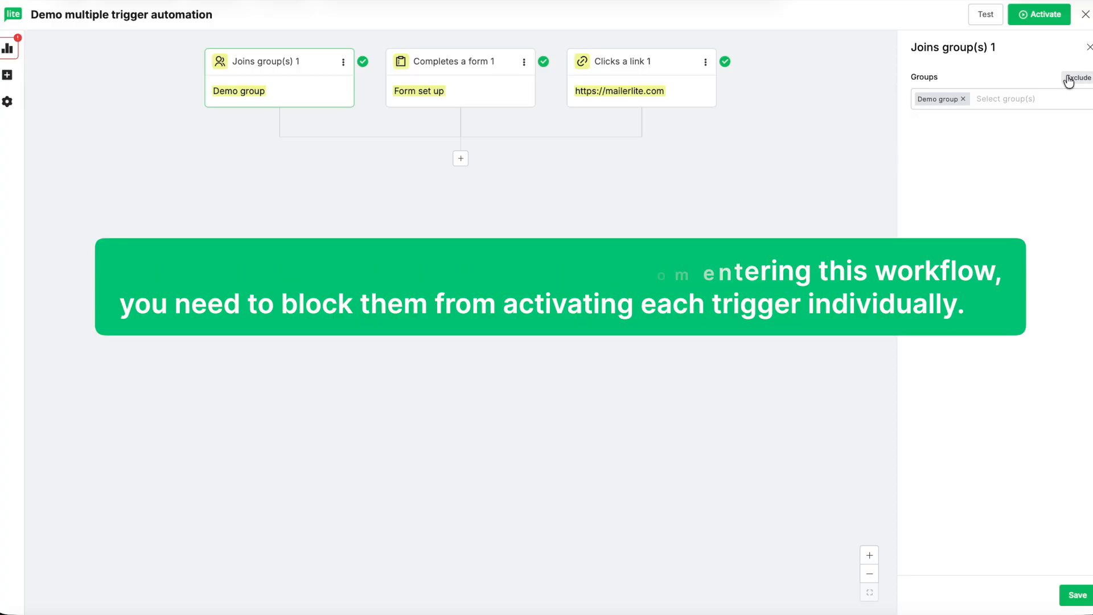
{"action": "left_click", "coordinate": [1066, 80]}
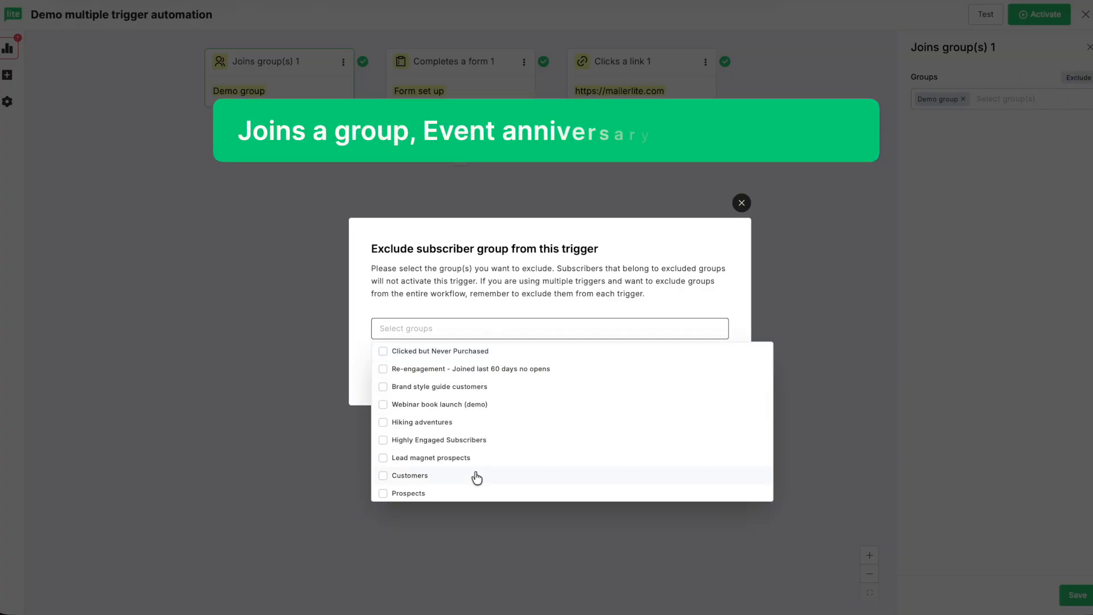
{"action": "left_click", "coordinate": [741, 203]}
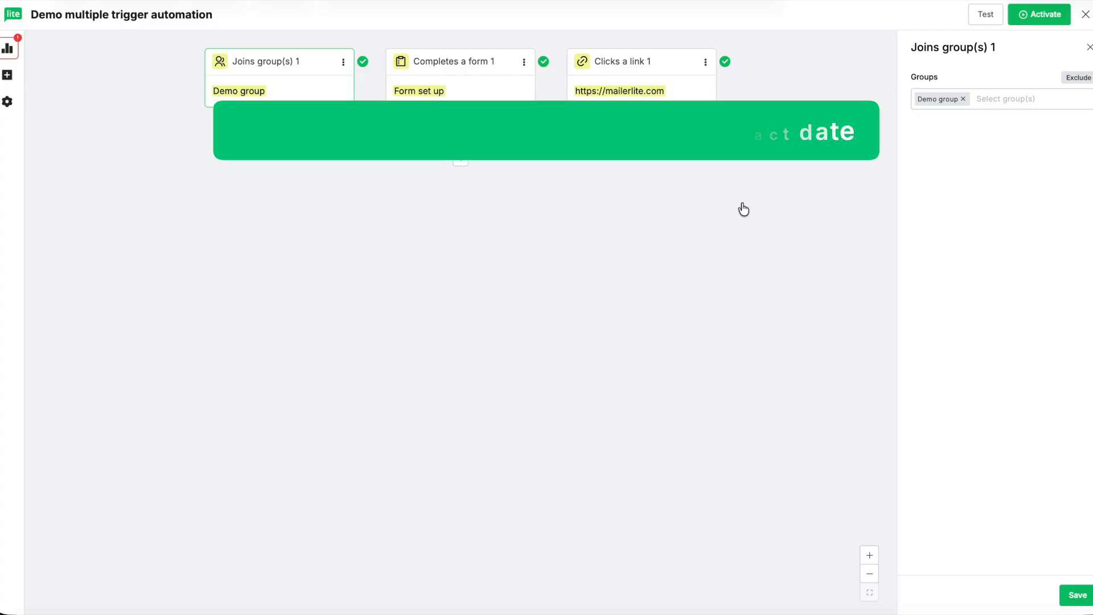
{"action": "left_click", "coordinate": [1088, 49]}
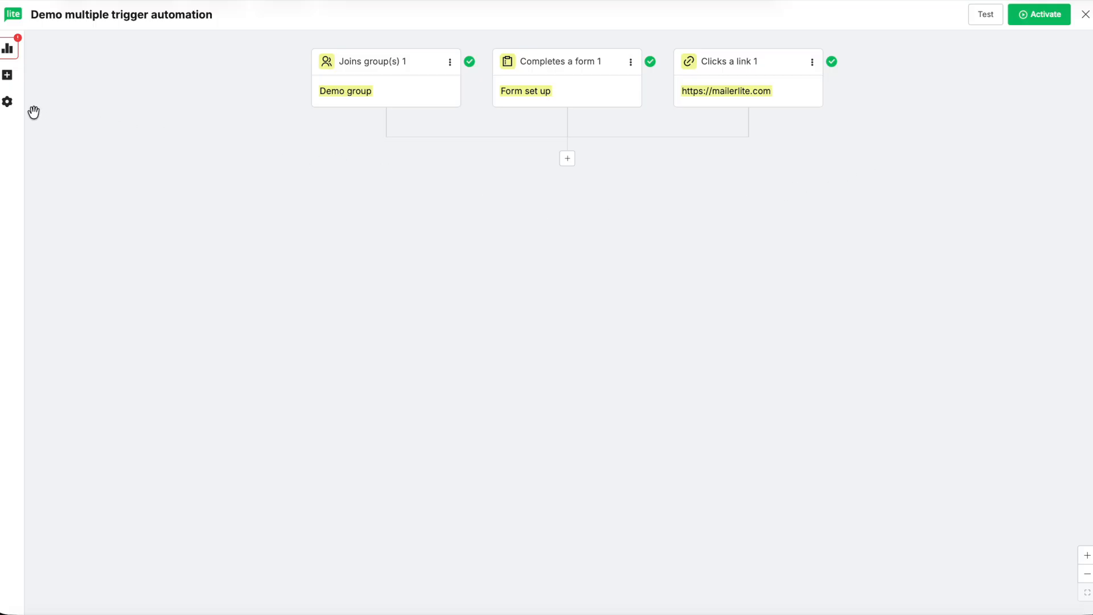
Allow subscribers to re-enter the automation after a delay of 1 day and save the settings.
{"action": "left_click", "coordinate": [9, 104]}
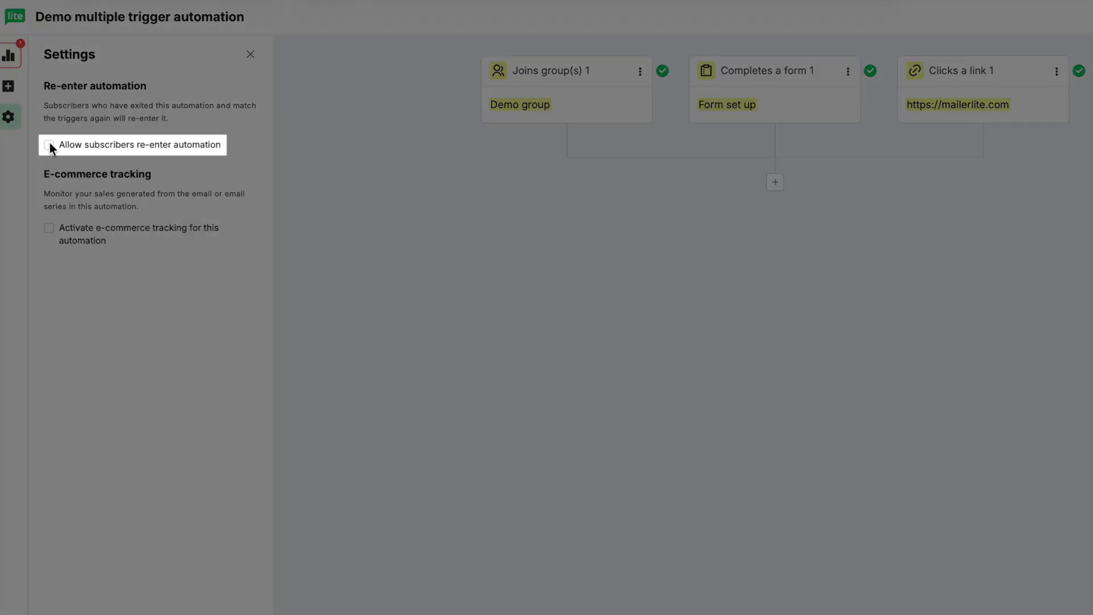
{"action": "left_click", "coordinate": [49, 146]}
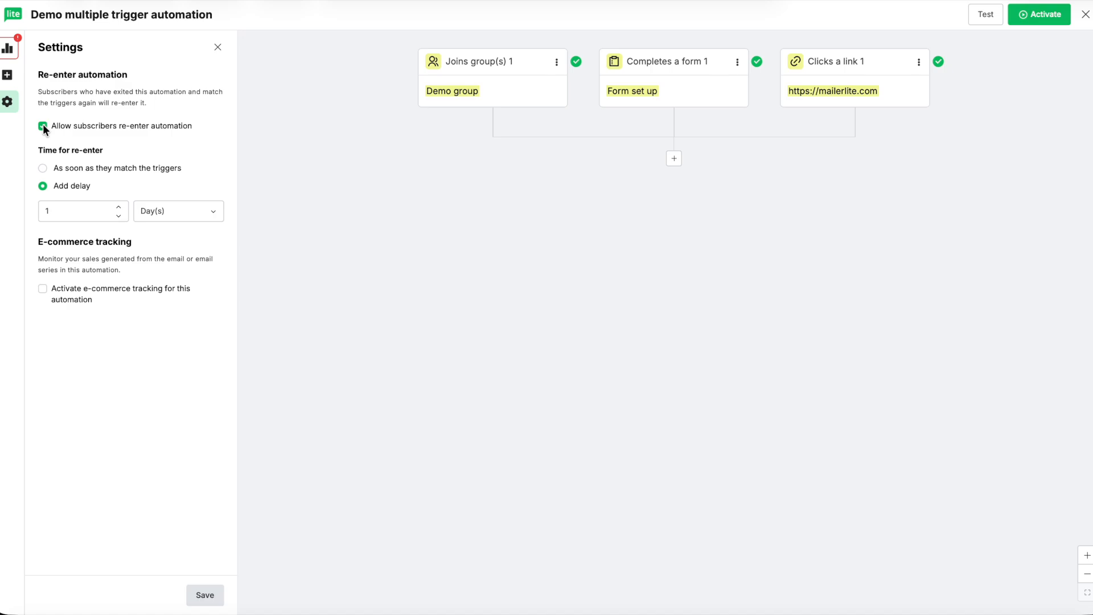
{"action": "left_click", "coordinate": [204, 595]}
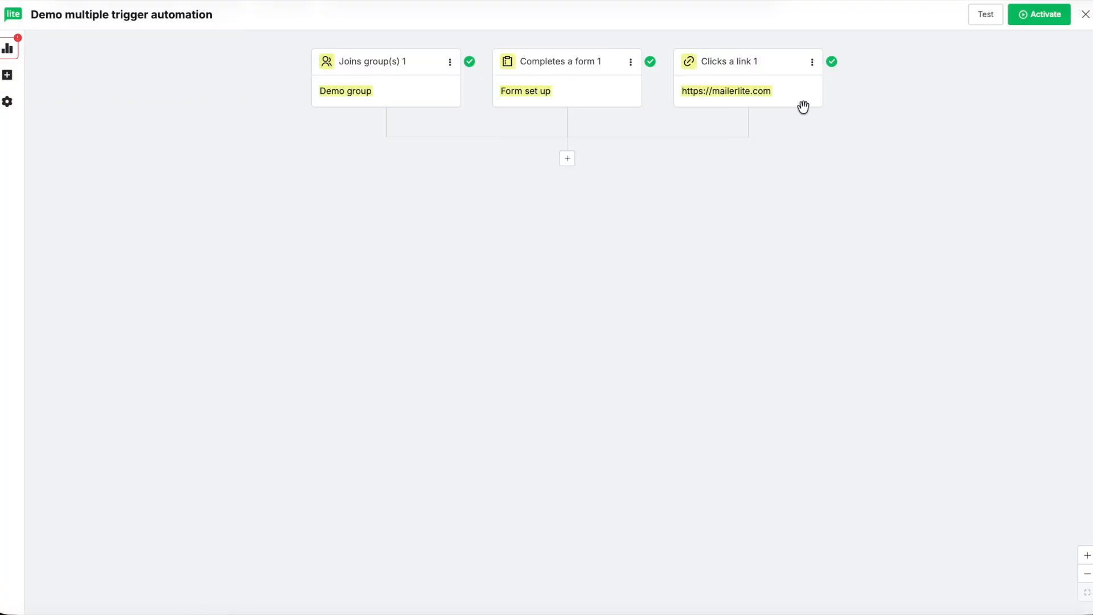
Delete the Completes a form trigger and place an Event anniversary trigger in the free final trigger slot.
{"action": "left_click", "coordinate": [631, 64]}
{"action": "left_click", "coordinate": [649, 113]}
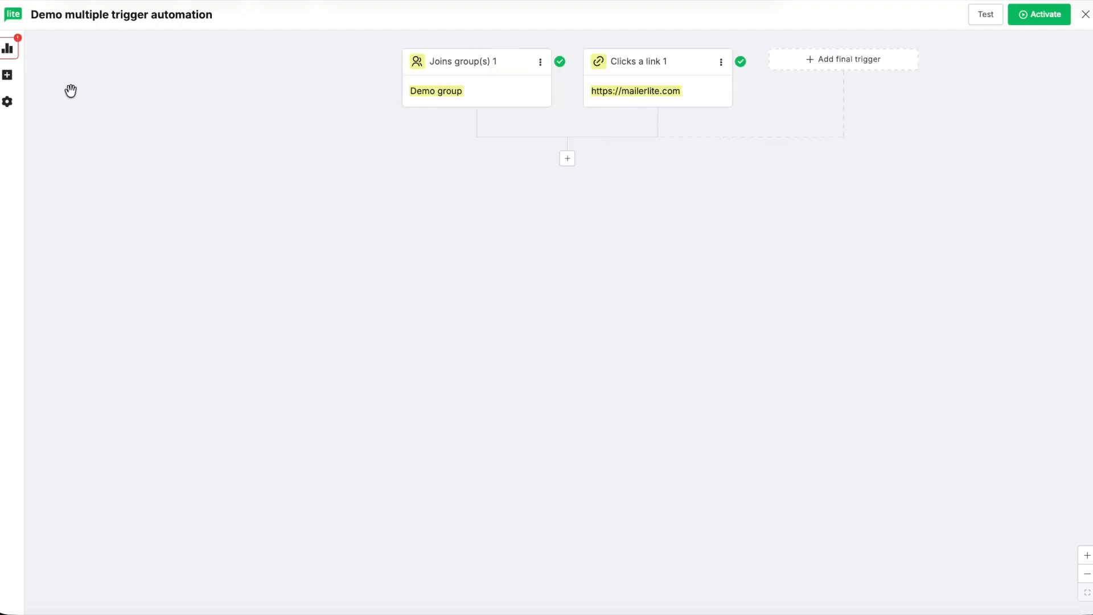
{"action": "left_click", "coordinate": [799, 66]}
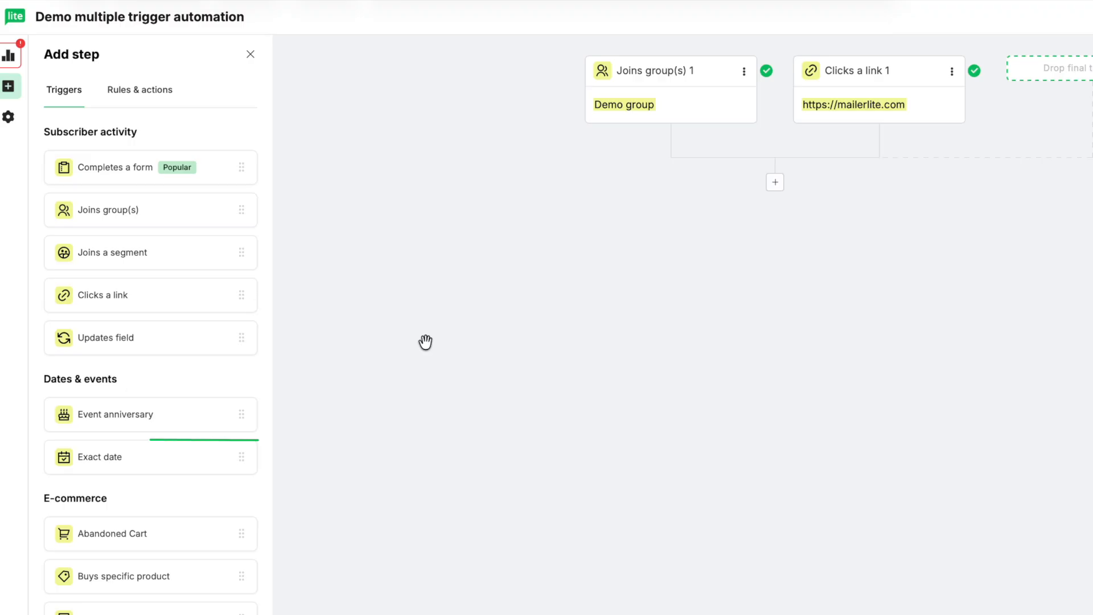
{"action": "left_click_drag", "start_coordinate": [114, 414], "coordinate": [1039, 72]}
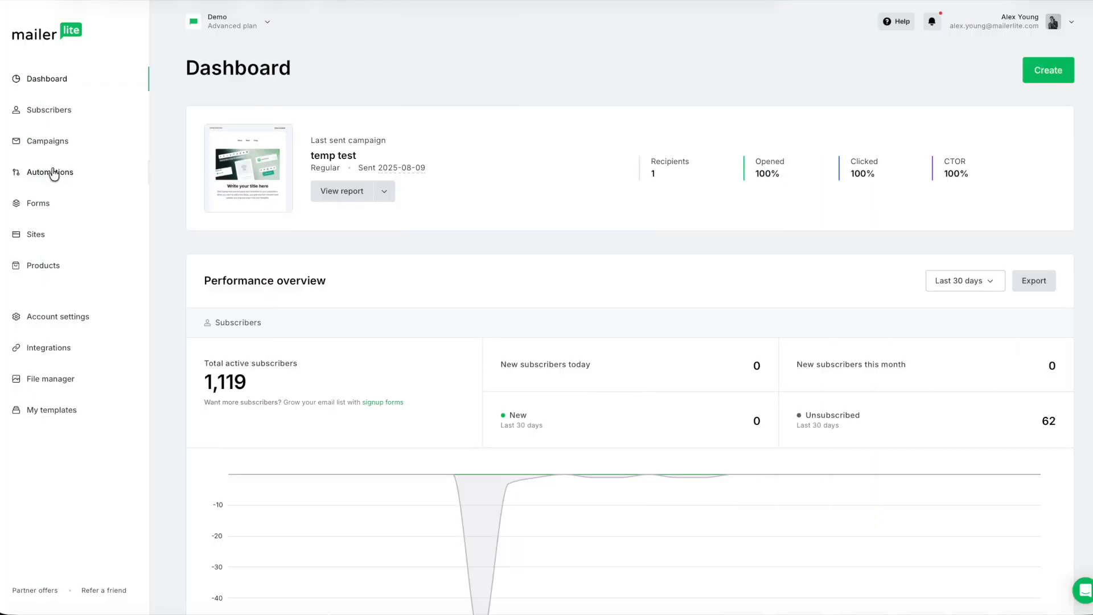
Pause the active Demo automation in the workflows list and open it for editing.
{"action": "left_click", "coordinate": [52, 172]}
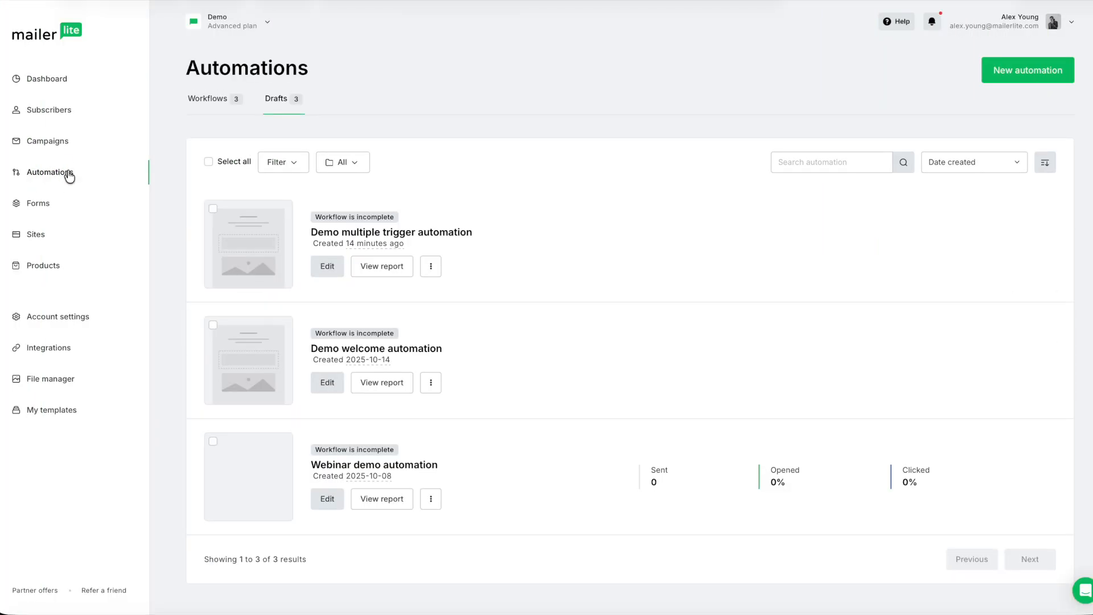
{"action": "left_click", "coordinate": [208, 100]}
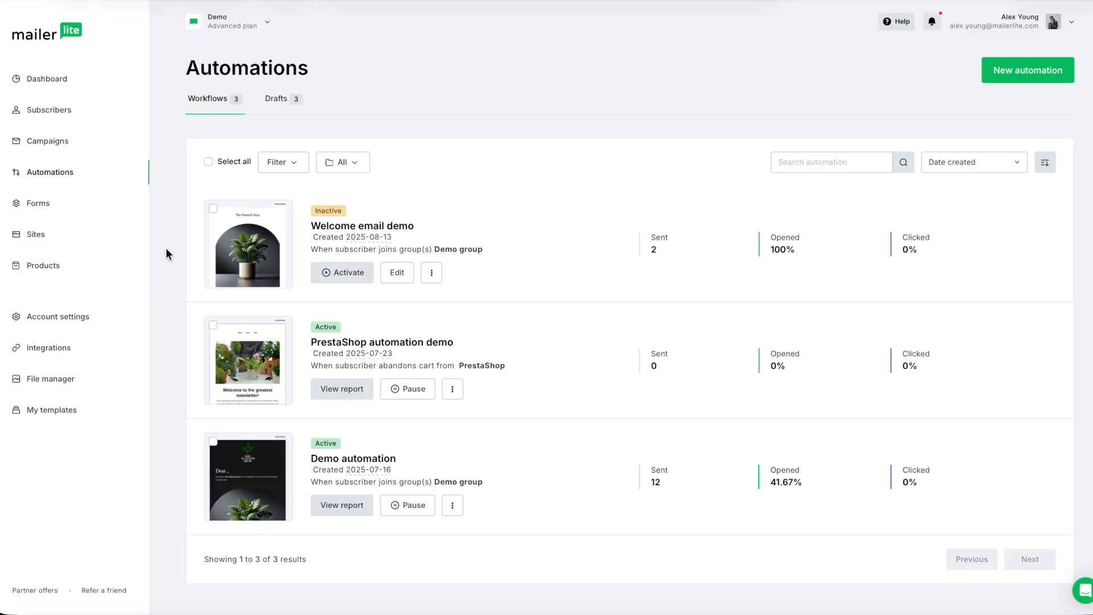
{"action": "left_click", "coordinate": [406, 509]}
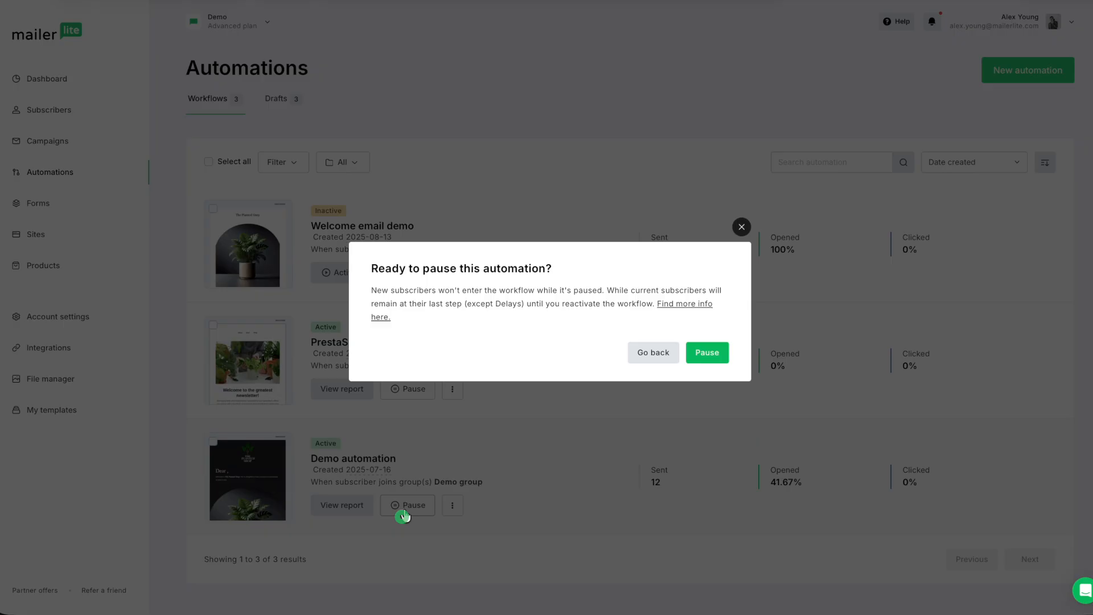
{"action": "left_click", "coordinate": [709, 353]}
{"action": "left_click", "coordinate": [398, 506]}
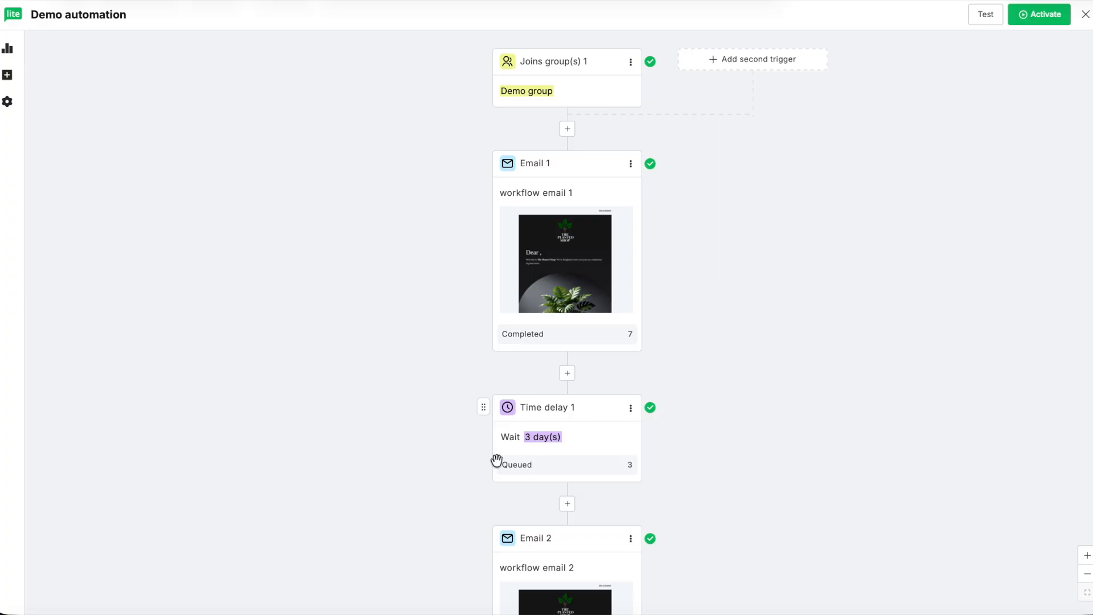
{"action": "left_click", "coordinate": [753, 63]}
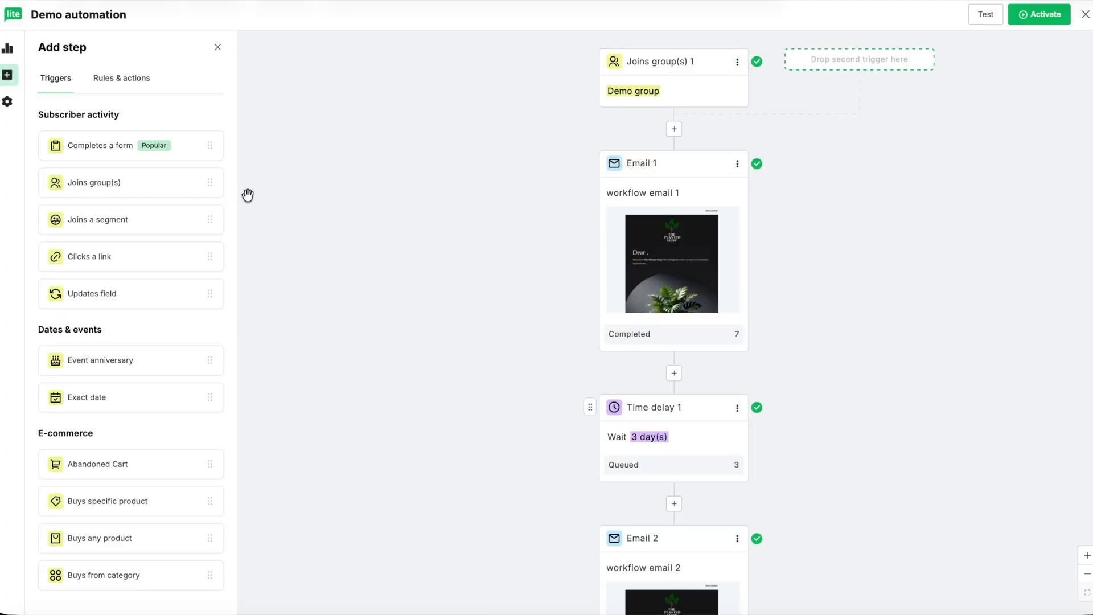
{"action": "left_click_drag", "start_coordinate": [90, 265], "coordinate": [837, 67]}
{"action": "left_click", "coordinate": [946, 128]}
{"action": "left_click", "coordinate": [1076, 595]}
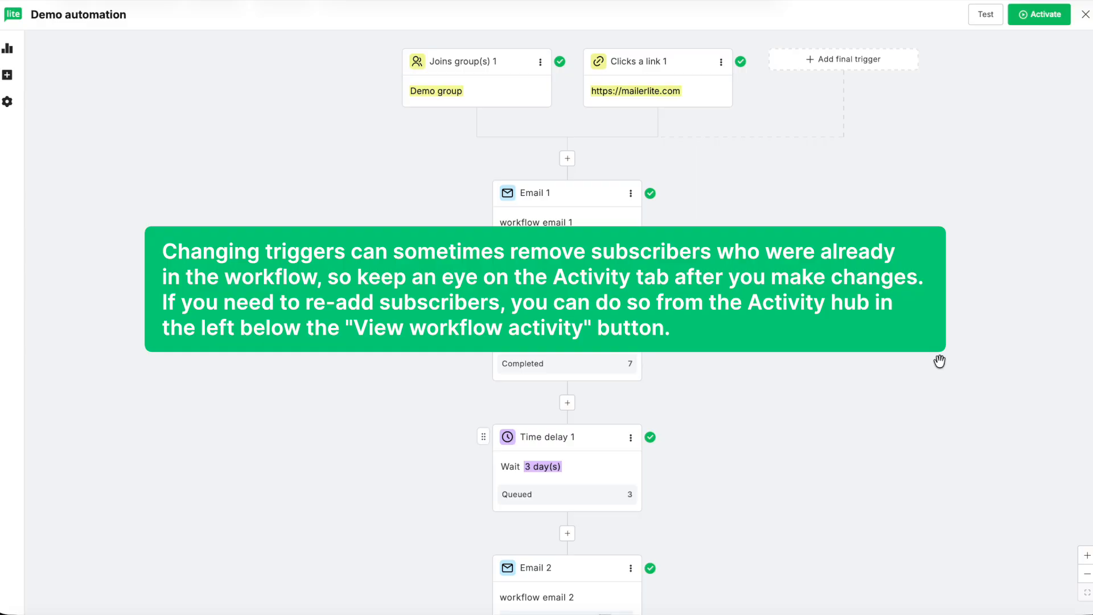
{"action": "left_click", "coordinate": [9, 53]}
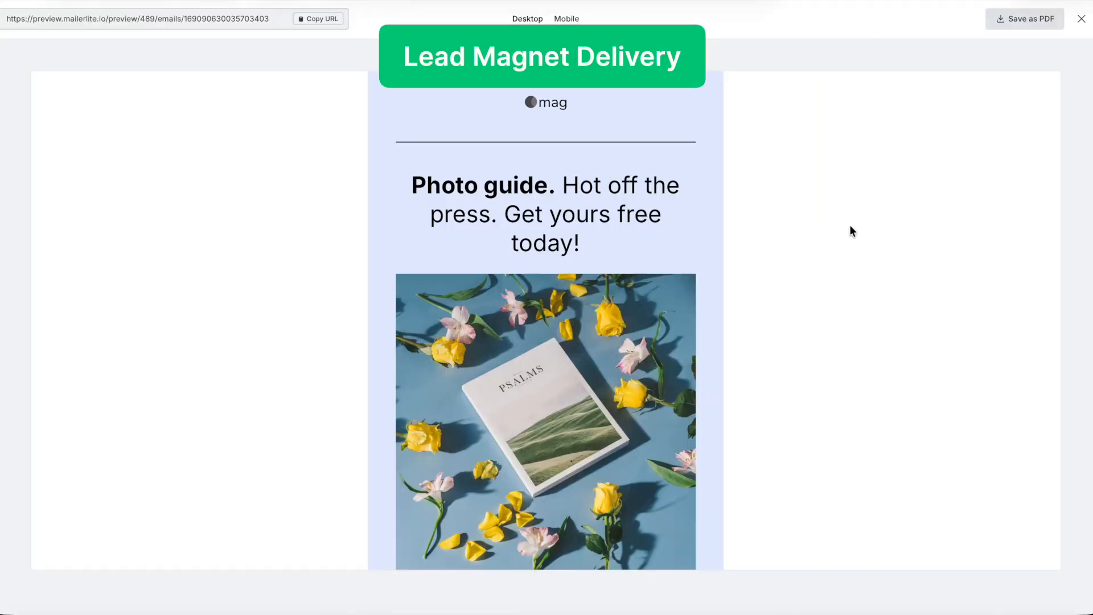
Look through the photo guide email preview and the company website preview down to its footer.
{"action": "scroll", "coordinate": [850, 226], "scroll_direction": "down", "scroll_amount": 4}
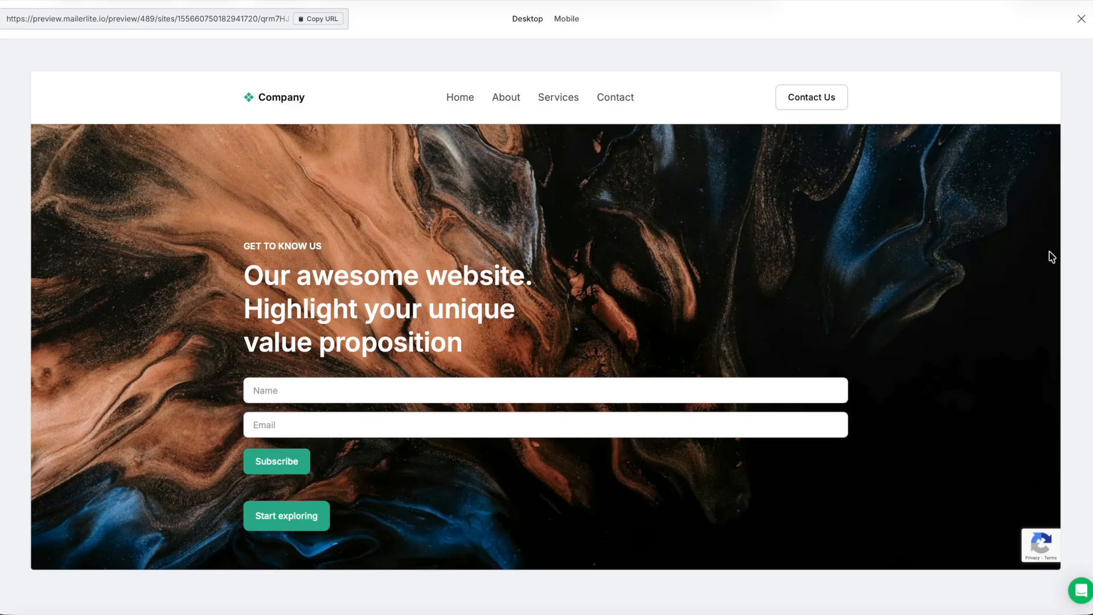
{"action": "scroll", "coordinate": [1027, 404], "scroll_direction": "down", "scroll_amount": 6}
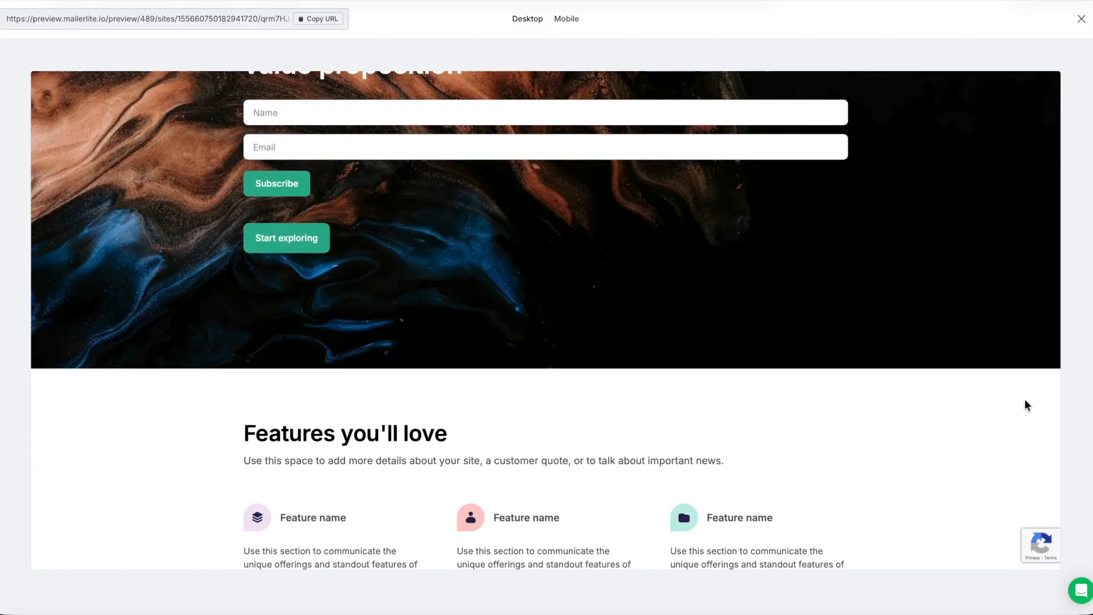
{"action": "scroll", "coordinate": [1027, 404], "scroll_direction": "down", "scroll_amount": 6}
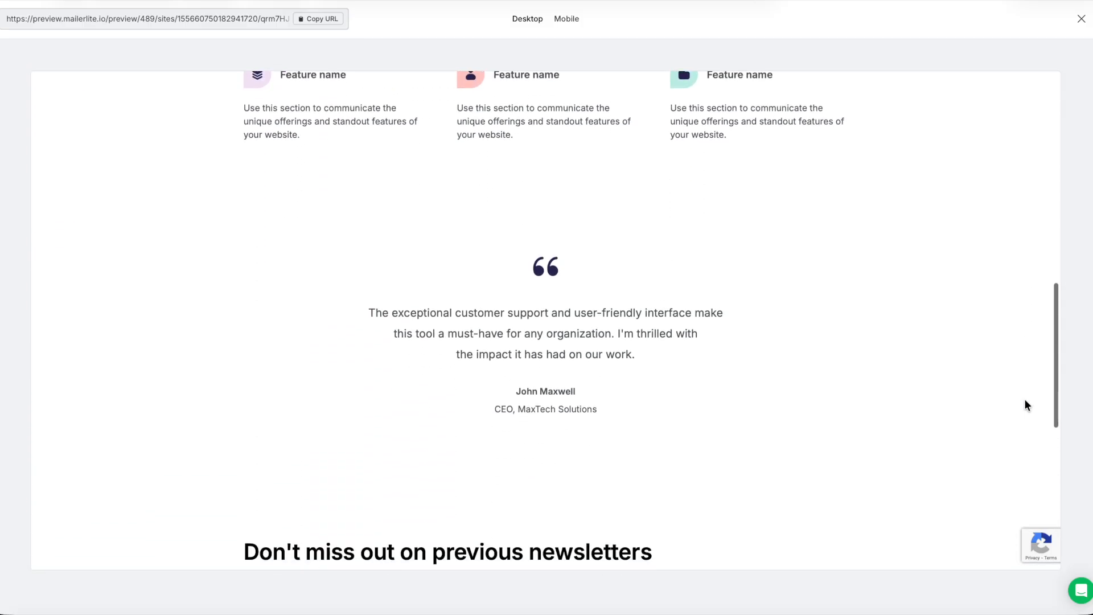
{"action": "scroll", "coordinate": [1026, 404], "scroll_direction": "down", "scroll_amount": 6}
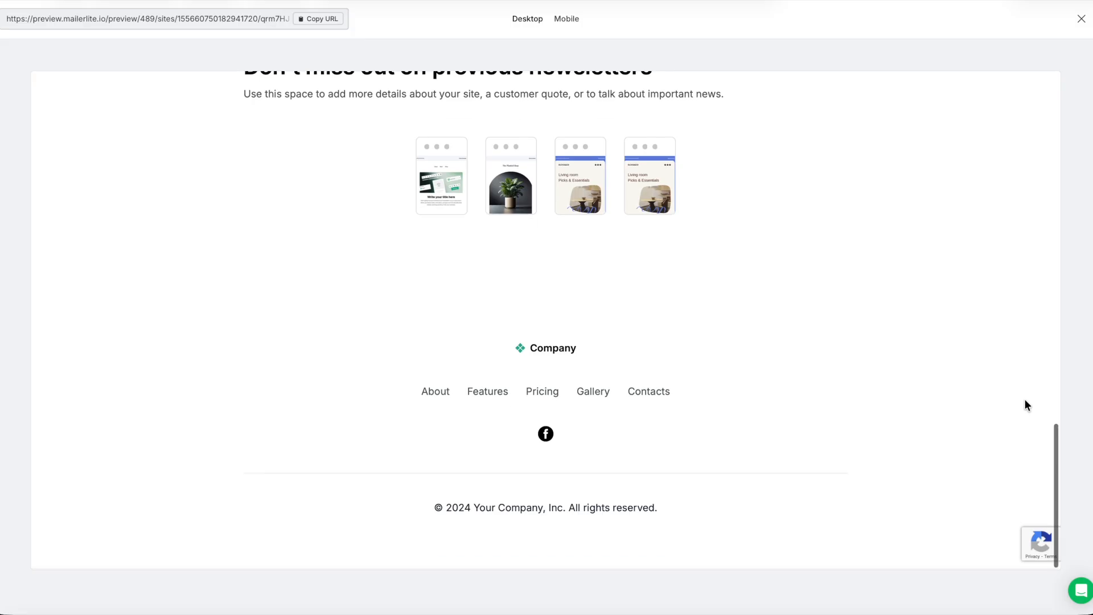
{"action": "scroll", "coordinate": [1027, 405], "scroll_direction": "up", "scroll_amount": 15}
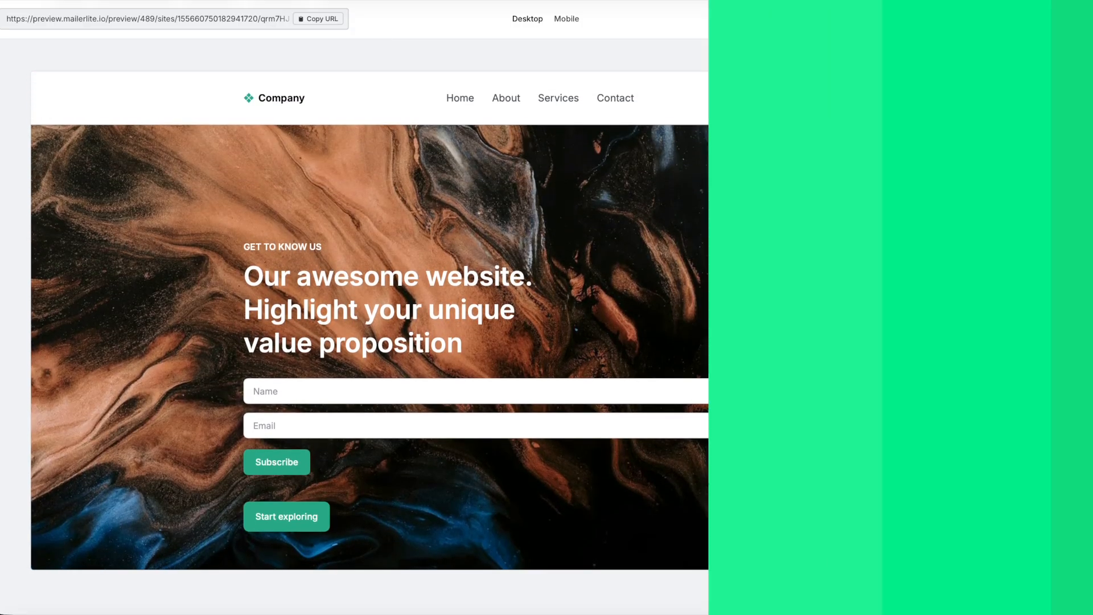